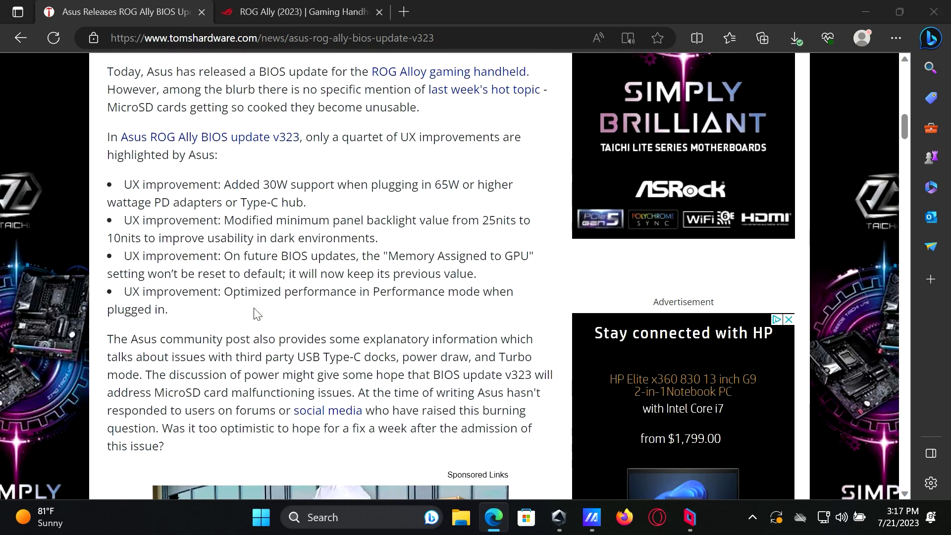
# Highlight the four UX improvement bullets for ROG Ally BIOS v323, then clear the highlight.
pyautogui.moveTo(124, 184); pyautogui.dragTo(350, 310)
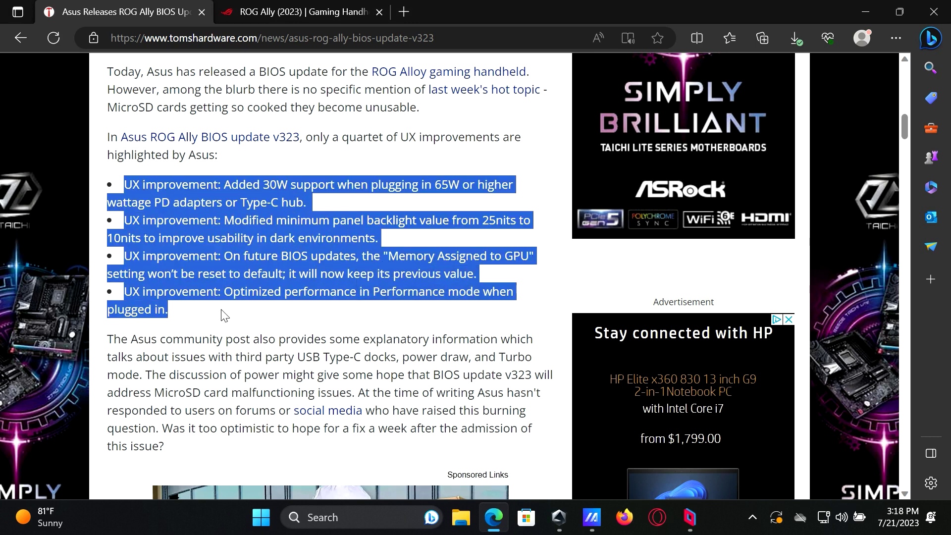
pyautogui.click(187, 211)
# Highlight the first improvement bullet, then review the BIOS 322 entry on ROG Ally support.
pyautogui.moveTo(120, 185); pyautogui.dragTo(189, 203)
pyautogui.hotkey('ctrl', 'Tab')
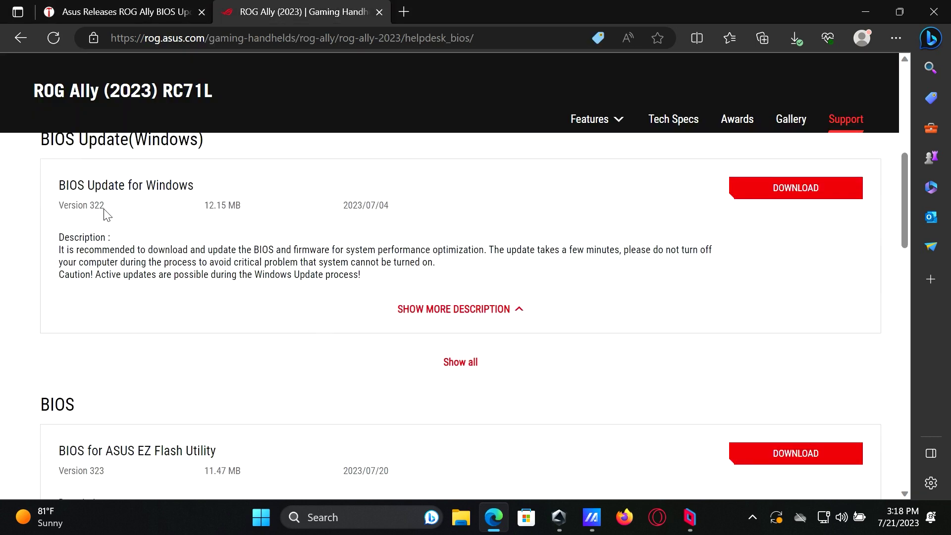
pyautogui.click(141, 249)
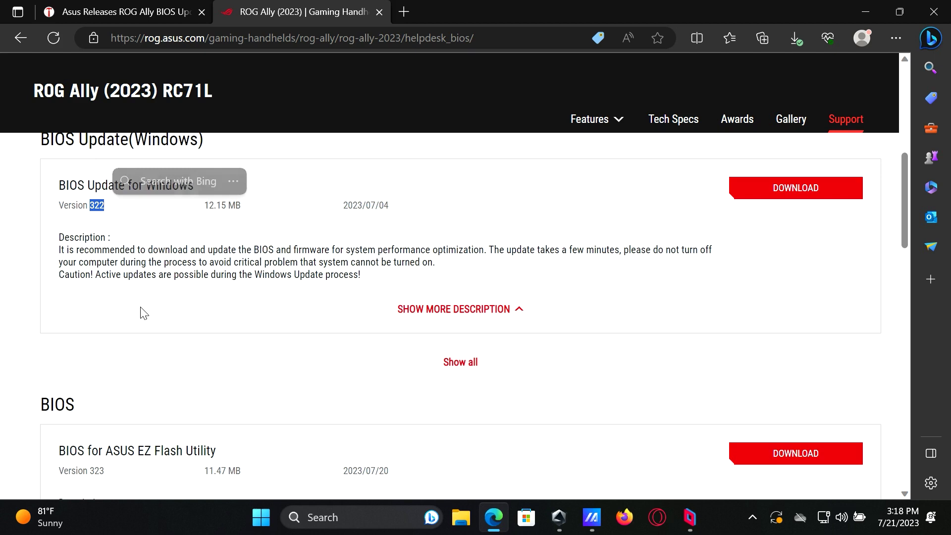
pyautogui.scroll(-2, 132, 332)
# Highlight the EZ Flash Utility BIOS title and version 323, then bring up MyASUS LiveUpdate.
pyautogui.moveTo(60, 317); pyautogui.dragTo(217, 319)
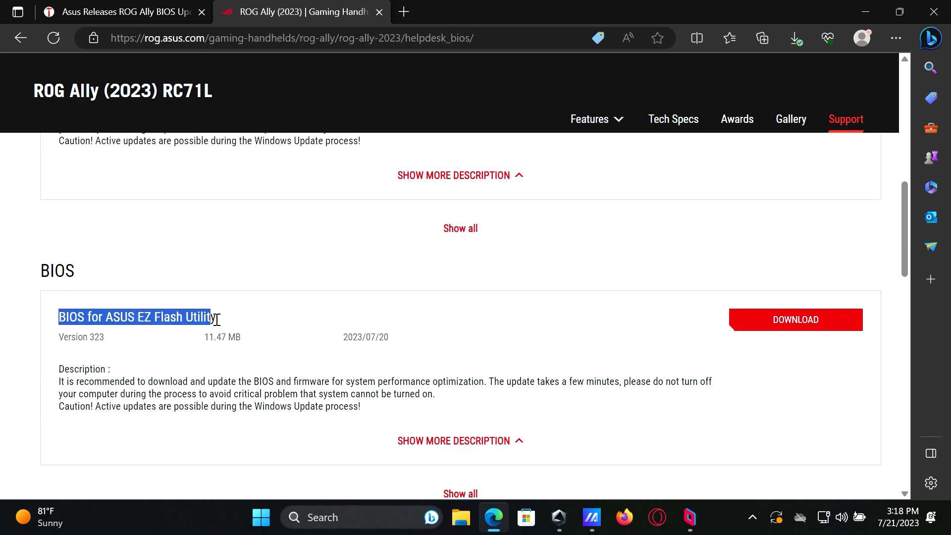
pyautogui.click(97, 338)
pyautogui.doubleClick(97, 337)
pyautogui.click(108, 354)
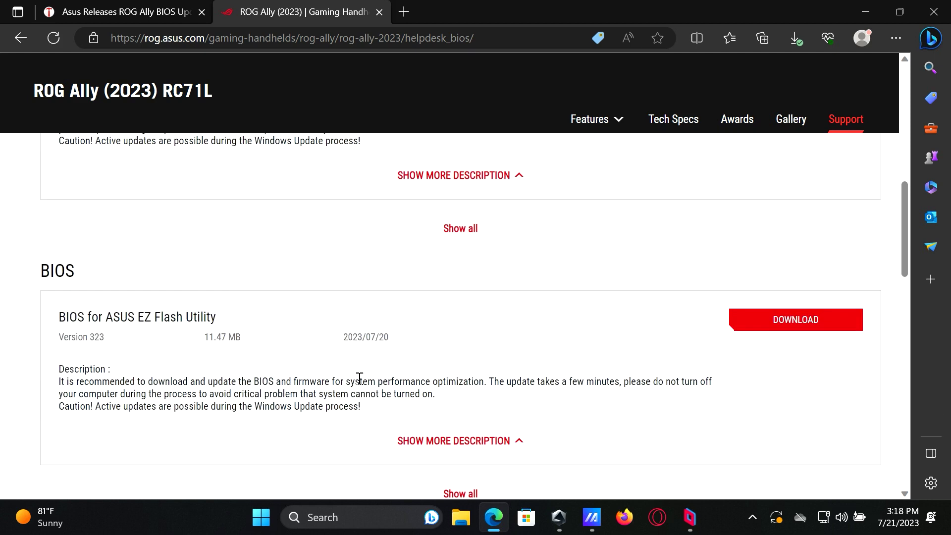
pyautogui.click(559, 517)
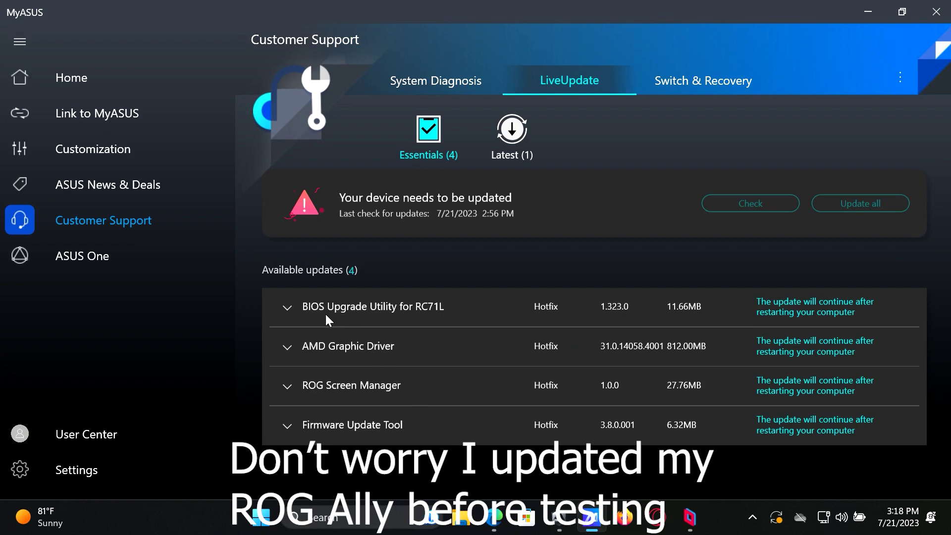